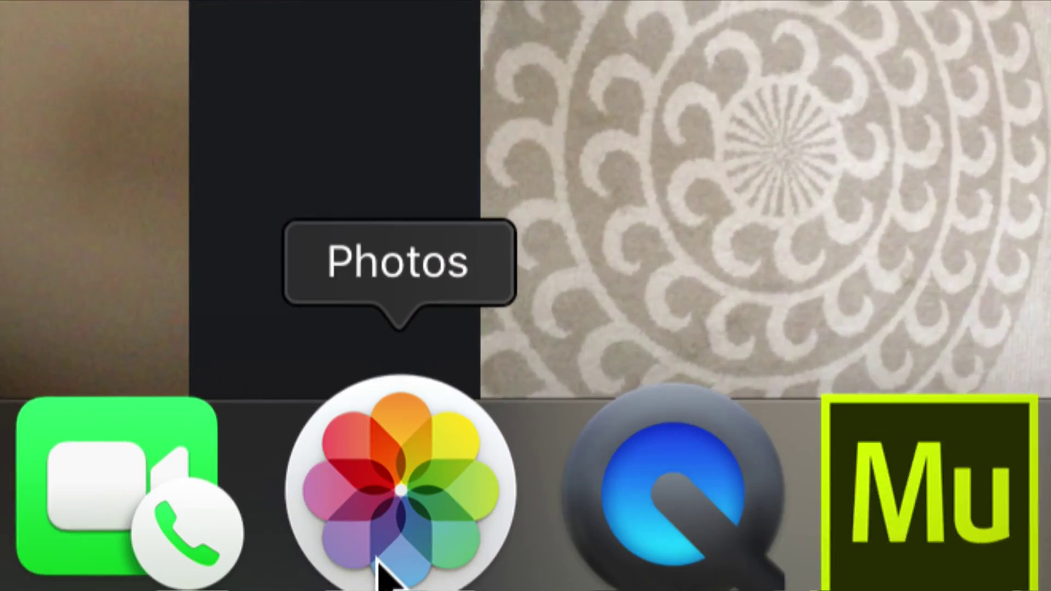
- Launch Photos from the Dock, opening the library to the Imports album
{"action": "left_click", "coordinate": [393, 483]}
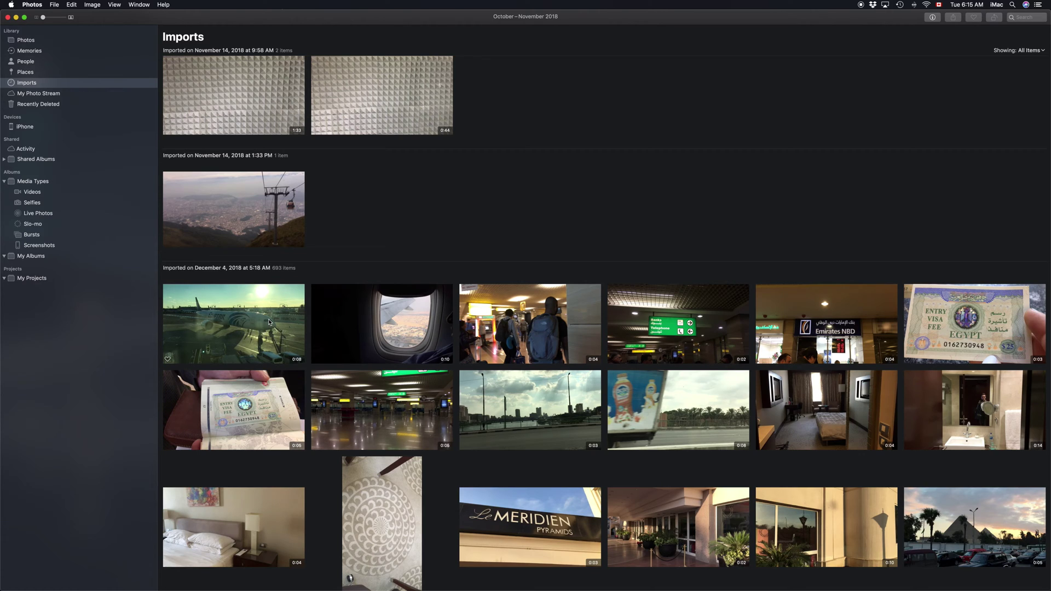
- Select all 693 items of the December 4 import, starting from the airplane video
{"action": "left_click", "coordinate": [269, 322]}
{"action": "left_click", "coordinate": [442, 258]}
{"action": "left_click", "coordinate": [262, 311]}
{"action": "mouse_move", "coordinate": [233, 324]}
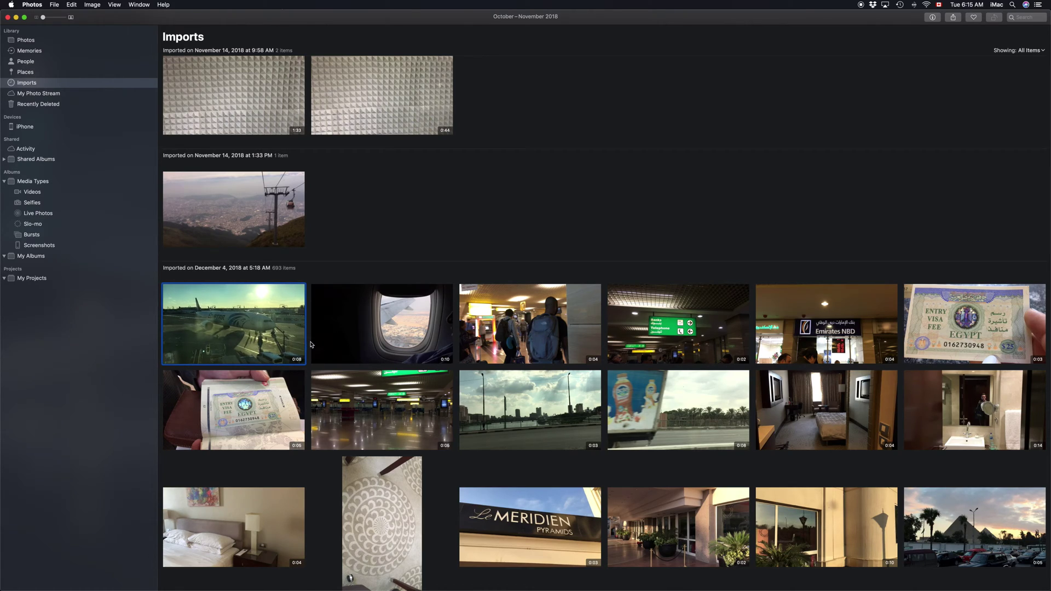
{"action": "scroll", "coordinate": [306, 341], "scroll_direction": "down", "scroll_amount": 20}
{"action": "scroll", "coordinate": [310, 344], "scroll_direction": "up", "scroll_amount": 6}
{"action": "scroll", "coordinate": [361, 370], "scroll_direction": "up", "scroll_amount": 6}
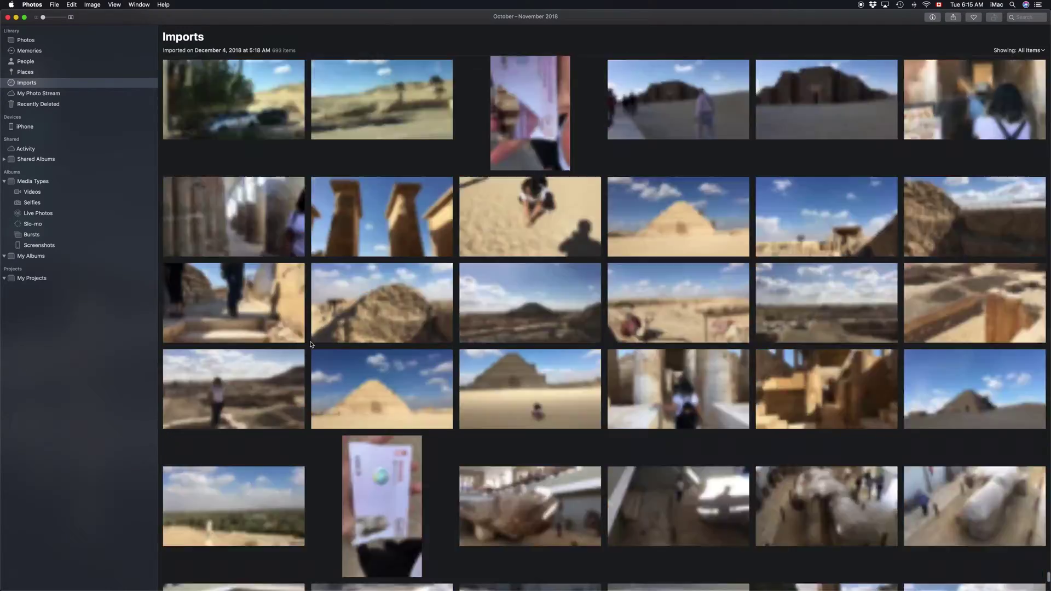
{"action": "scroll", "coordinate": [415, 394], "scroll_direction": "up", "scroll_amount": 6}
{"action": "scroll", "coordinate": [468, 419], "scroll_direction": "up", "scroll_amount": 6}
{"action": "mouse_move", "coordinate": [529, 544]}
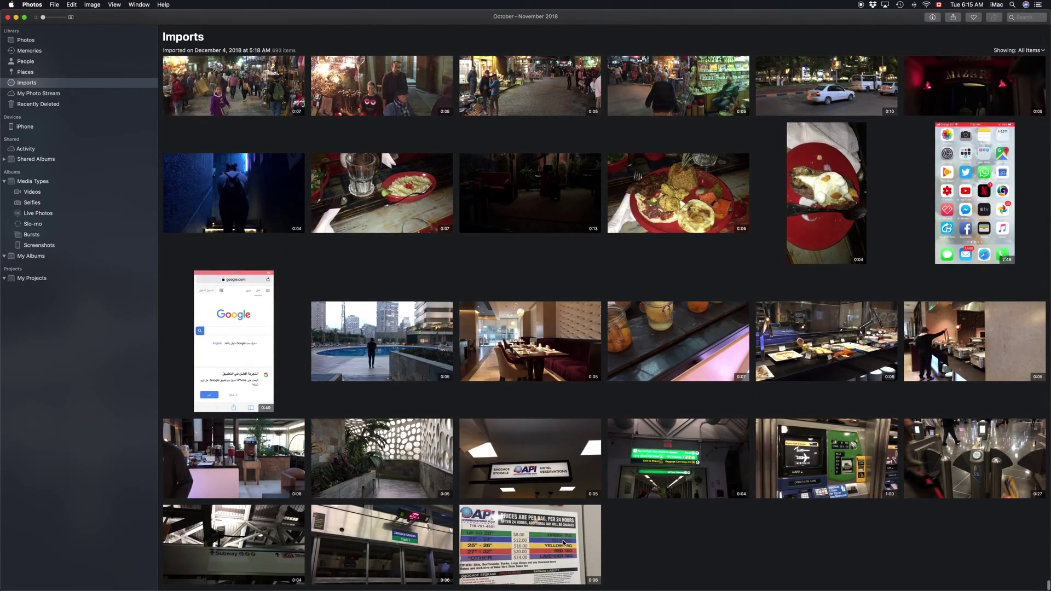
{"action": "key", "text": "super+a"}
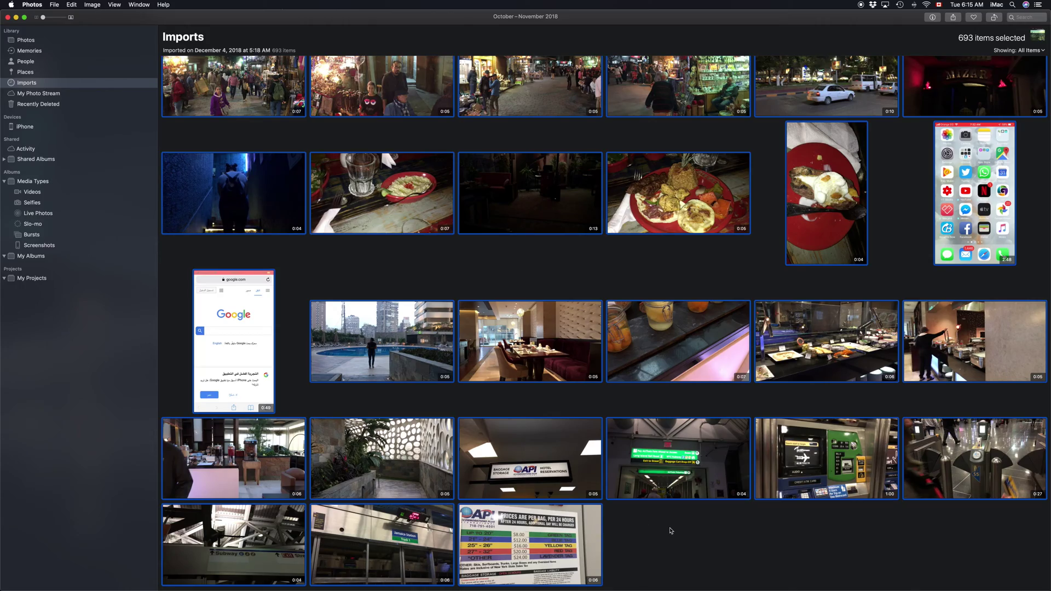
{"action": "scroll", "coordinate": [670, 531], "scroll_direction": "down", "scroll_amount": 10}
{"action": "scroll", "coordinate": [670, 532], "scroll_direction": "down", "scroll_amount": 10}
{"action": "scroll", "coordinate": [670, 531], "scroll_direction": "down", "scroll_amount": 10}
{"action": "scroll", "coordinate": [670, 531], "scroll_direction": "down", "scroll_amount": 10}
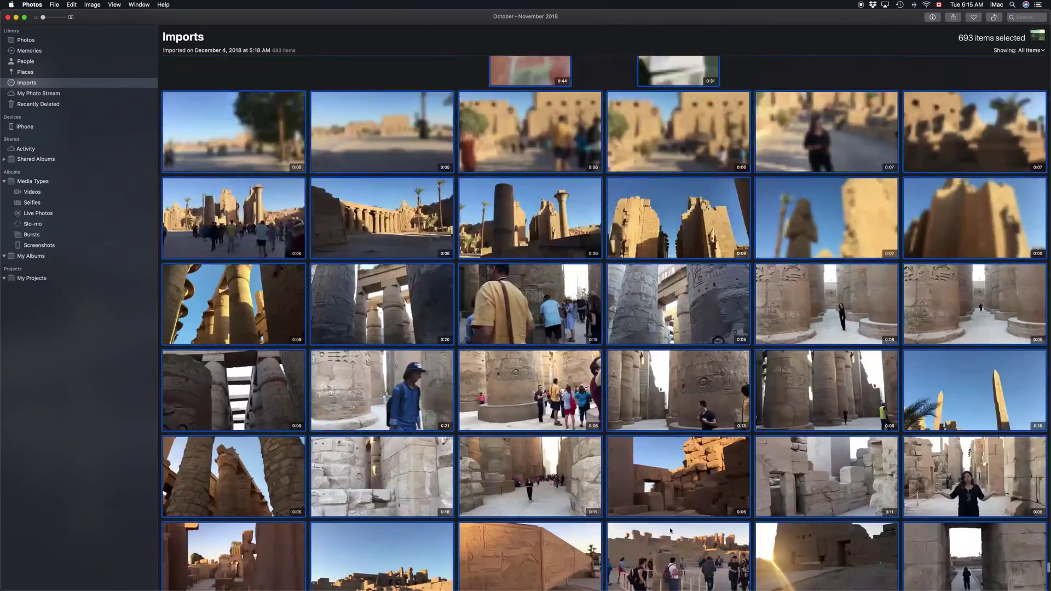
{"action": "scroll", "coordinate": [670, 531], "scroll_direction": "down", "scroll_amount": 10}
{"action": "scroll", "coordinate": [670, 531], "scroll_direction": "down", "scroll_amount": 10}
{"action": "scroll", "coordinate": [670, 530], "scroll_direction": "down", "scroll_amount": 10}
{"action": "scroll", "coordinate": [671, 531], "scroll_direction": "down", "scroll_amount": 5}
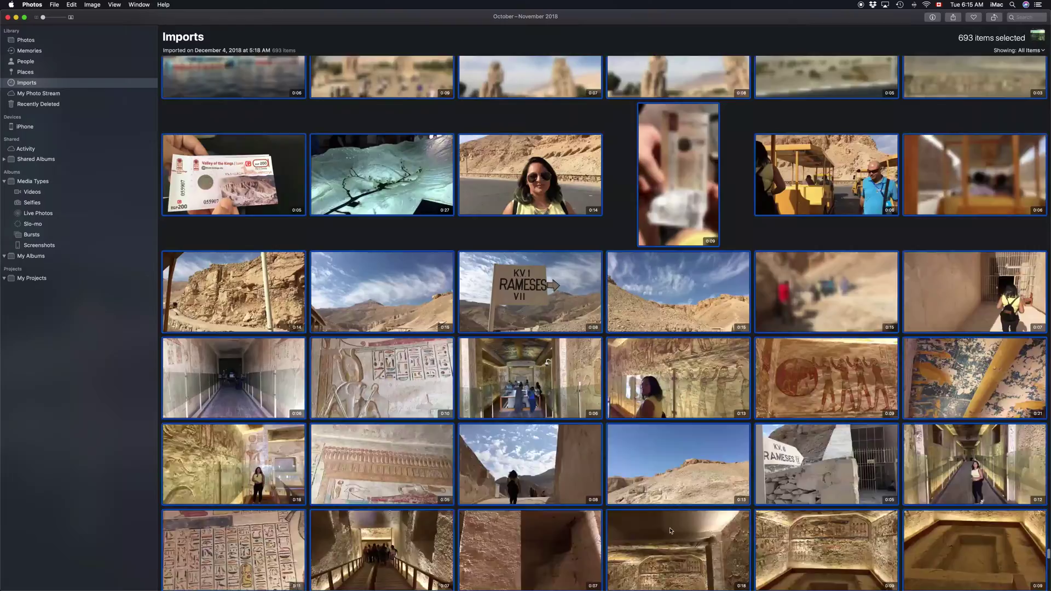
{"action": "scroll", "coordinate": [671, 532], "scroll_direction": "down", "scroll_amount": 10}
{"action": "scroll", "coordinate": [670, 530], "scroll_direction": "down", "scroll_amount": 10}
{"action": "scroll", "coordinate": [669, 532], "scroll_direction": "down", "scroll_amount": 10}
{"action": "scroll", "coordinate": [670, 532], "scroll_direction": "down", "scroll_amount": 10}
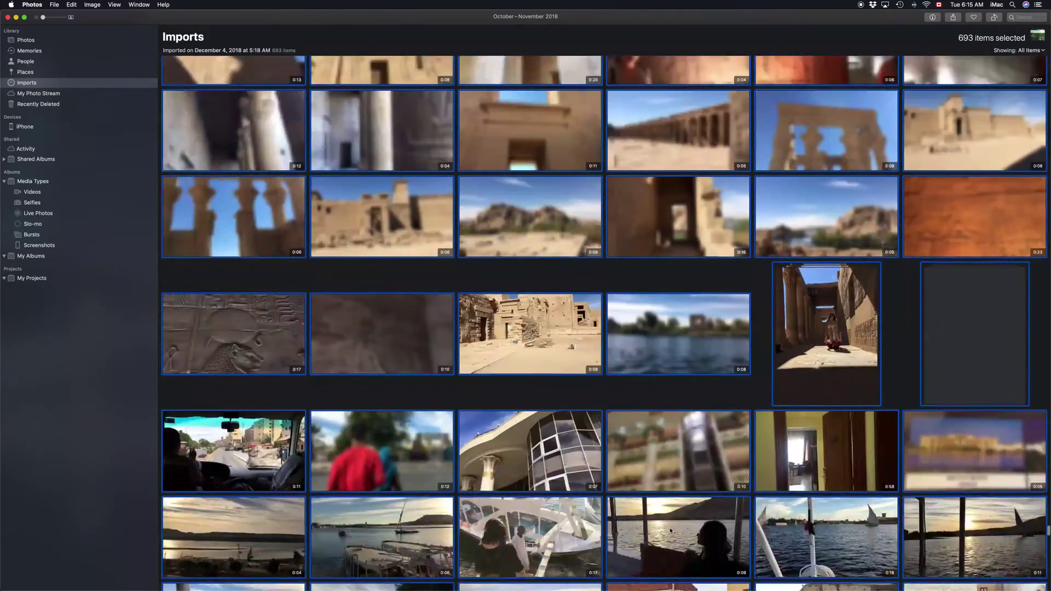
{"action": "scroll", "coordinate": [670, 532], "scroll_direction": "up", "scroll_amount": 5}
{"action": "scroll", "coordinate": [670, 531], "scroll_direction": "up", "scroll_amount": 5}
{"action": "scroll", "coordinate": [670, 532], "scroll_direction": "up", "scroll_amount": 5}
{"action": "scroll", "coordinate": [670, 532], "scroll_direction": "up", "scroll_amount": 5}
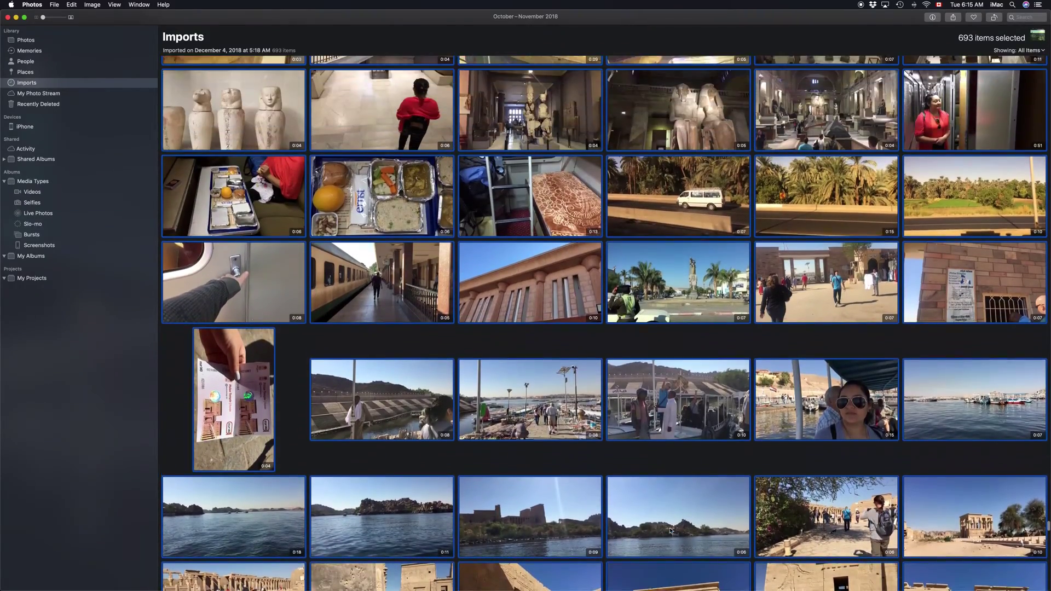
{"action": "scroll", "coordinate": [671, 532], "scroll_direction": "up", "scroll_amount": 5}
{"action": "scroll", "coordinate": [671, 531], "scroll_direction": "up", "scroll_amount": 5}
{"action": "scroll", "coordinate": [670, 532], "scroll_direction": "up", "scroll_amount": 5}
{"action": "scroll", "coordinate": [670, 532], "scroll_direction": "up", "scroll_amount": 5}
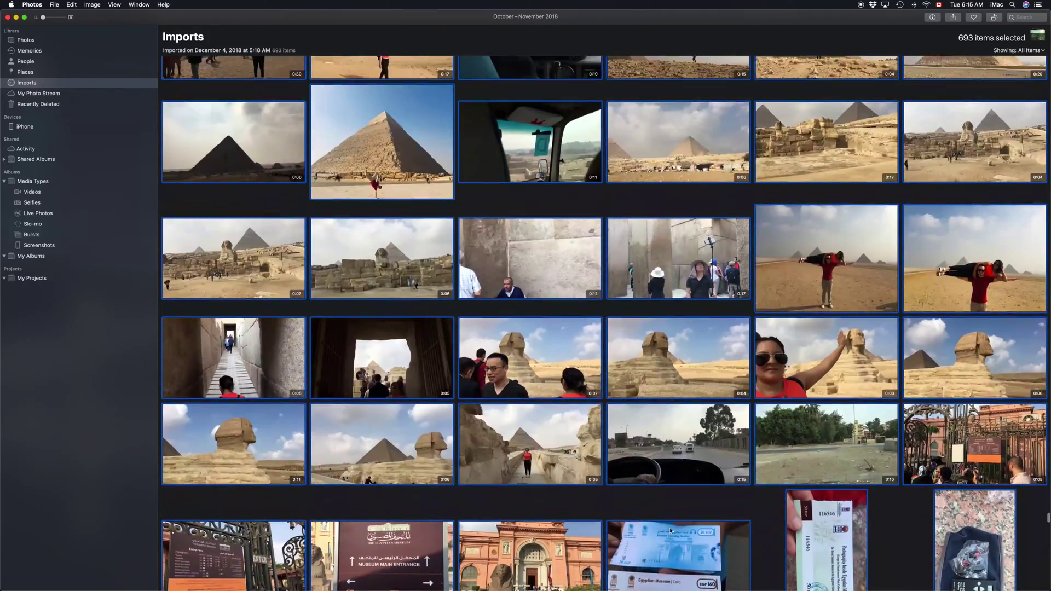
{"action": "scroll", "coordinate": [670, 532], "scroll_direction": "up", "scroll_amount": 5}
{"action": "scroll", "coordinate": [670, 531], "scroll_direction": "up", "scroll_amount": 5}
{"action": "scroll", "coordinate": [670, 531], "scroll_direction": "up", "scroll_amount": 5}
{"action": "scroll", "coordinate": [670, 531], "scroll_direction": "up", "scroll_amount": 5}
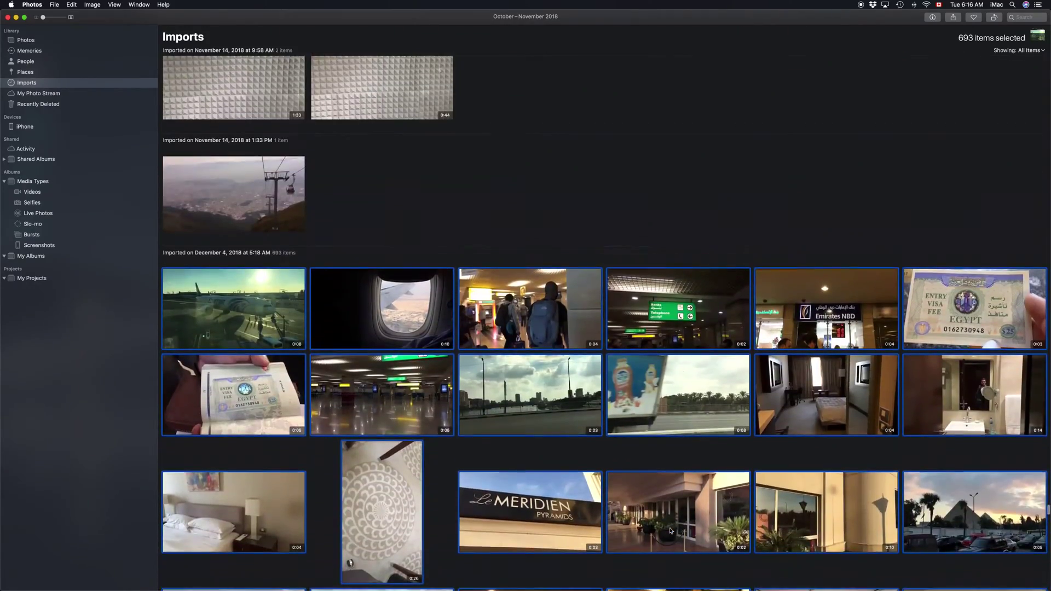
{"action": "scroll", "coordinate": [668, 532], "scroll_direction": "up", "scroll_amount": 5}
{"action": "scroll", "coordinate": [668, 531], "scroll_direction": "up", "scroll_amount": 3}
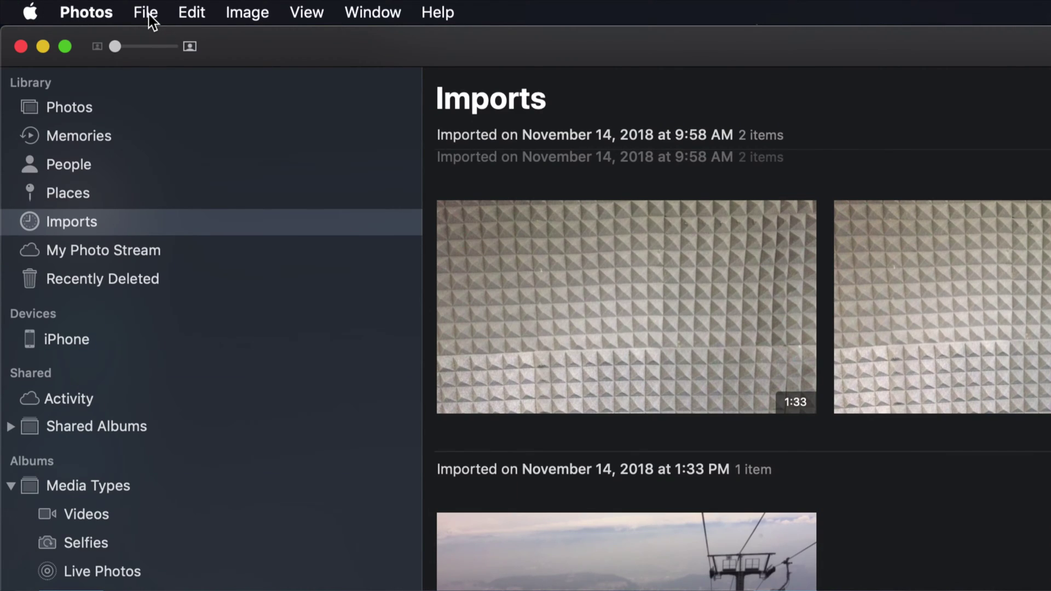
- Bring up the File menu's Export commands for the 693 selected items
{"action": "left_click", "coordinate": [146, 14]}
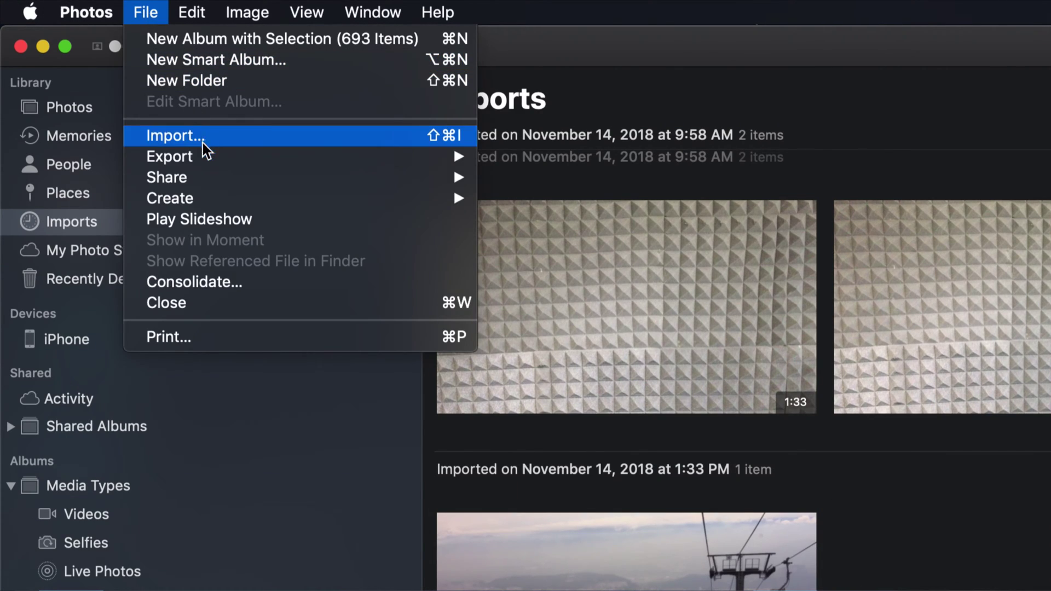
{"action": "mouse_move", "coordinate": [74, 133]}
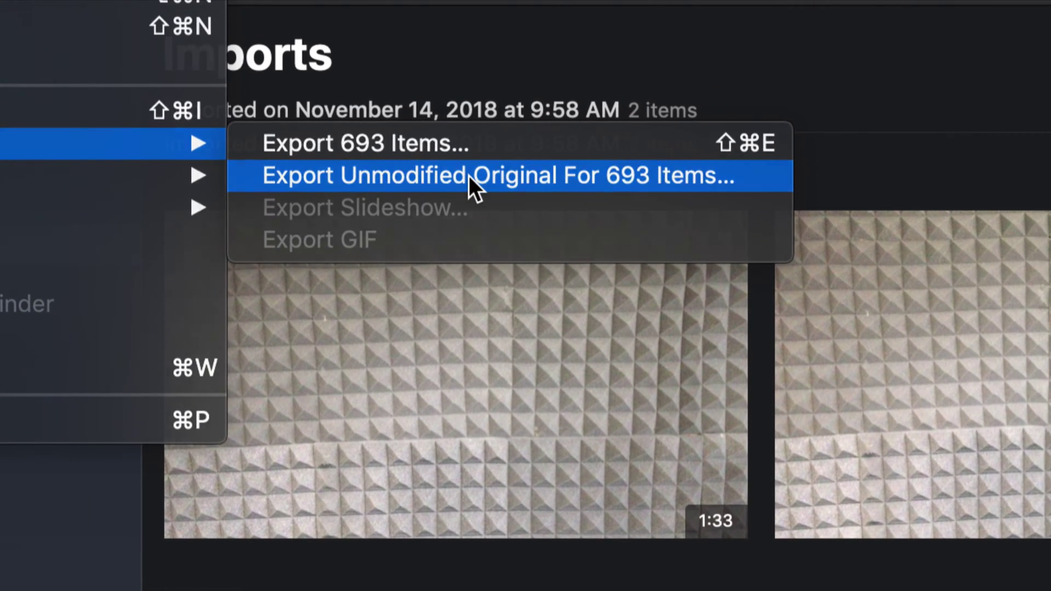
- Choose Export Unmodified Original for 693 items, keeping the original file names
{"action": "left_click", "coordinate": [469, 176]}
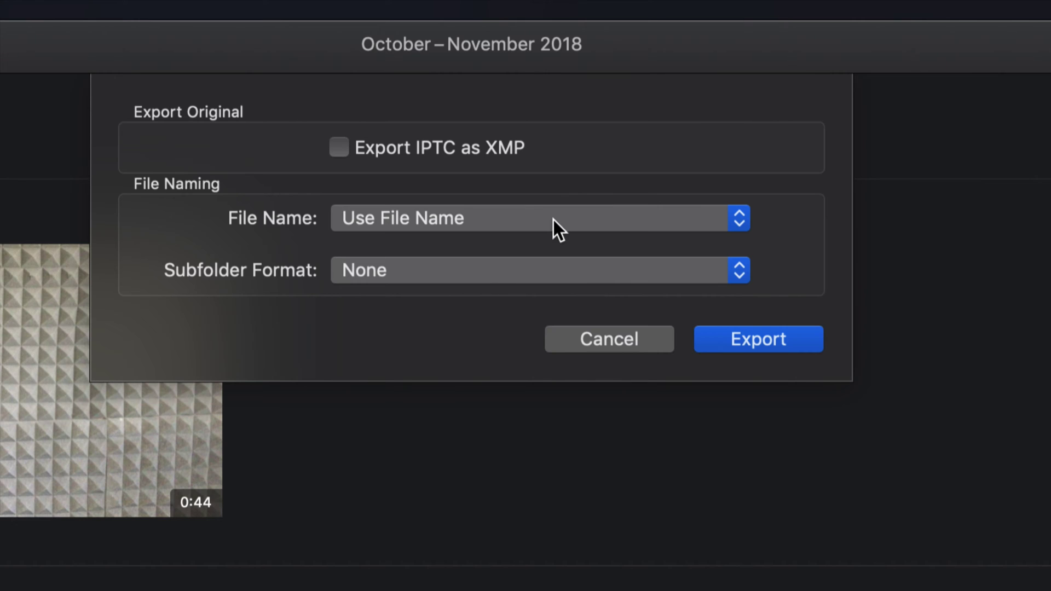
{"action": "left_click", "coordinate": [553, 219]}
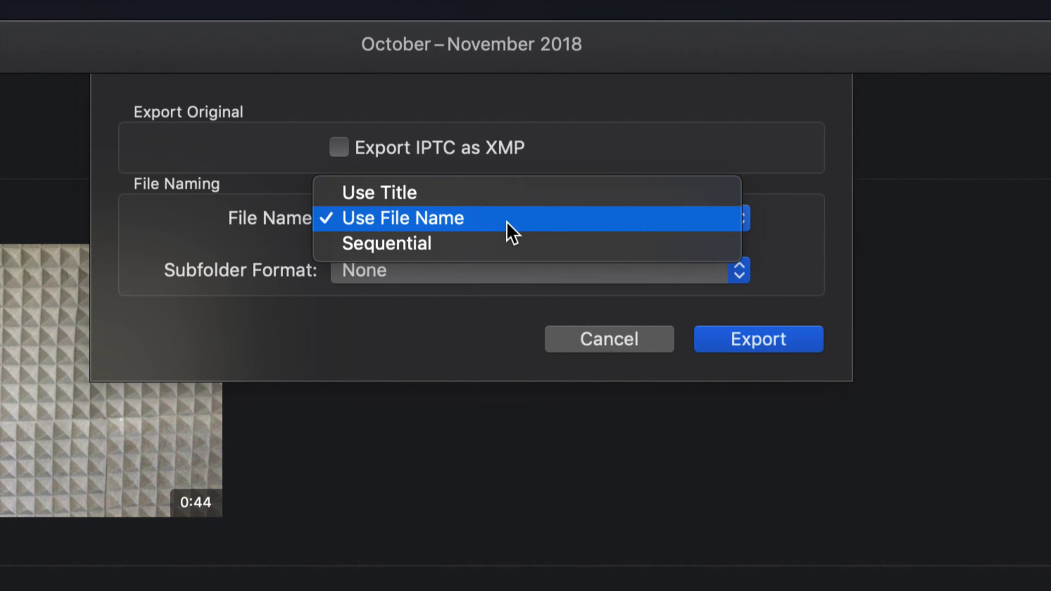
{"action": "left_click", "coordinate": [805, 215]}
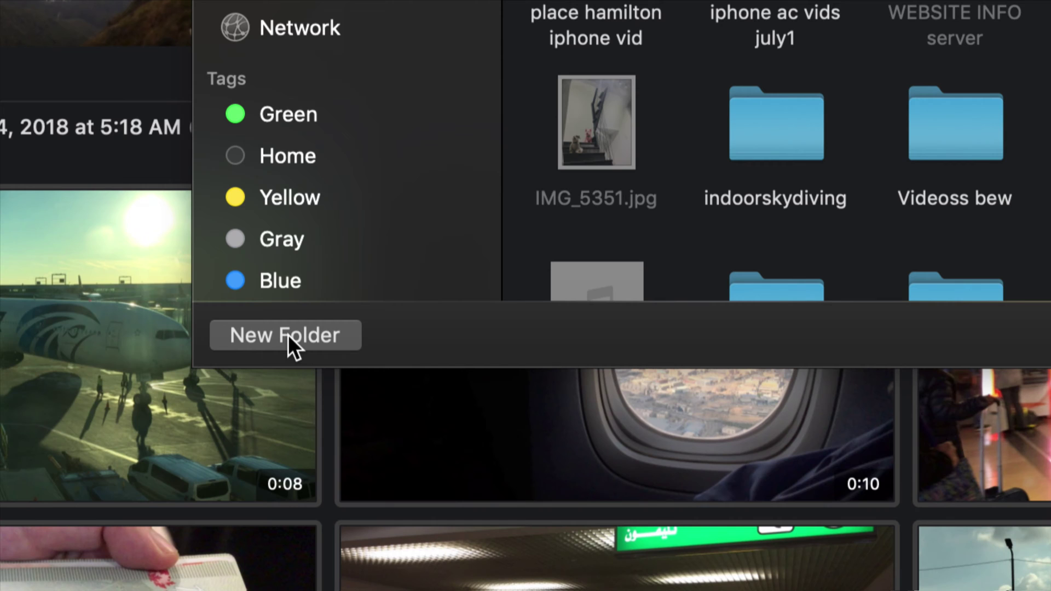
- Start a new Desktop folder, named Egypt trip, for the export
{"action": "left_click", "coordinate": [289, 334]}
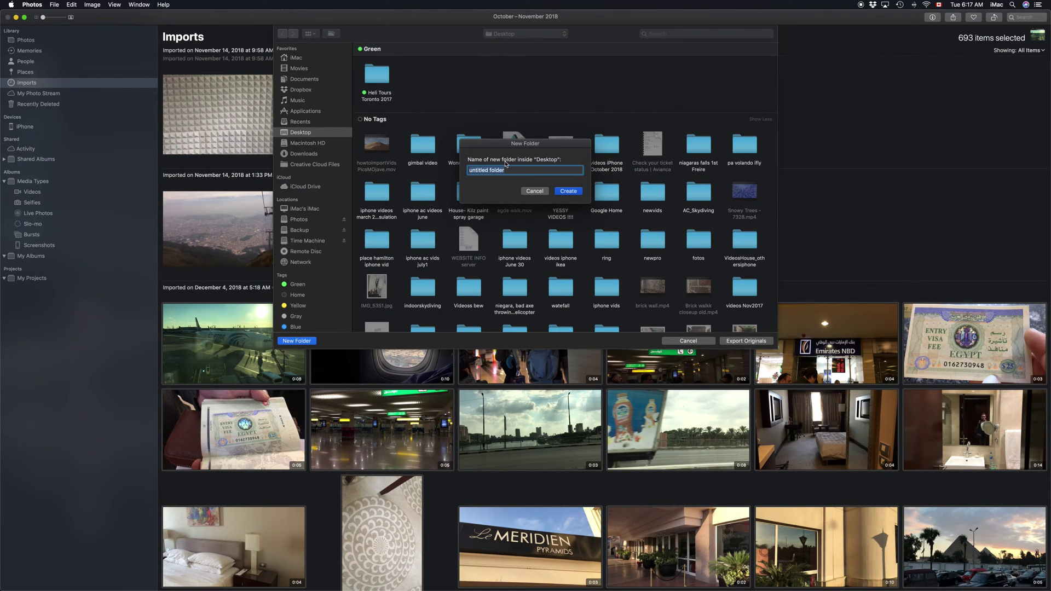
{"action": "type", "text": "Egypt"}
{"action": "type", "text": "trip"}
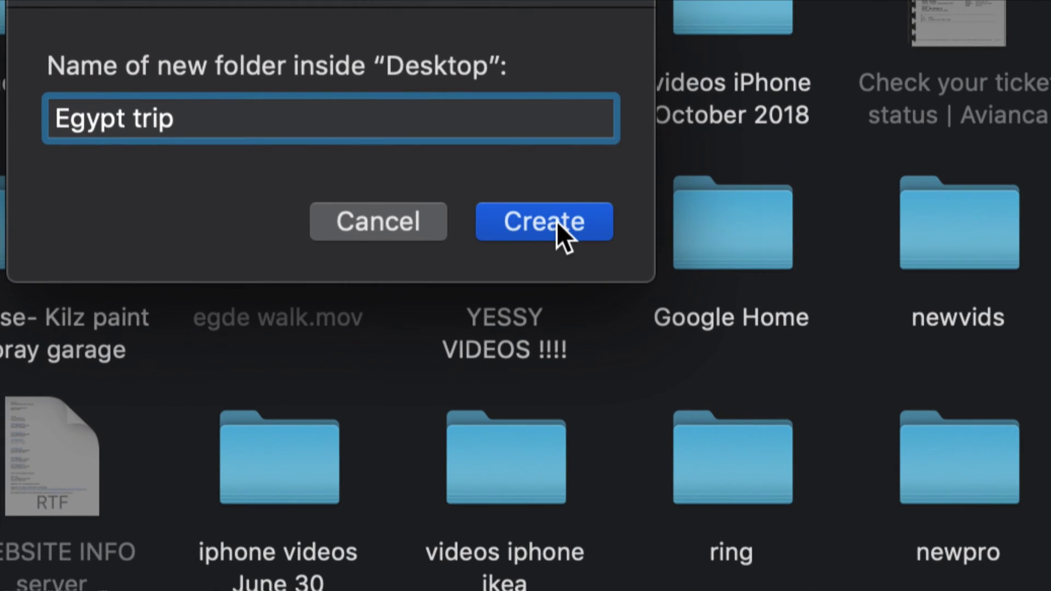
- Create the Egypt trip folder and export the 693 originals into it
{"action": "left_click", "coordinate": [556, 222]}
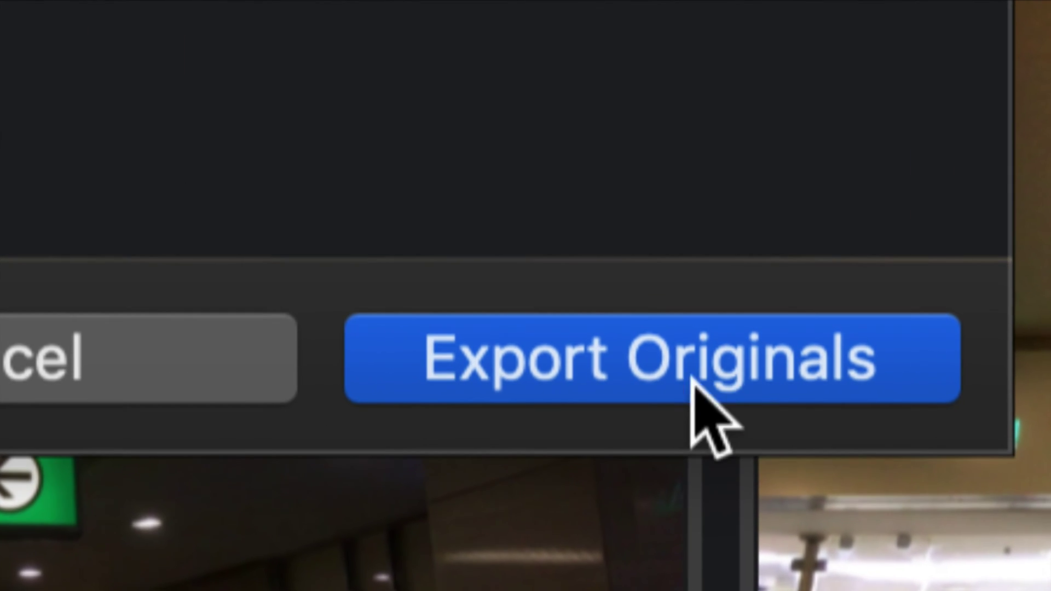
{"action": "left_click", "coordinate": [765, 379]}
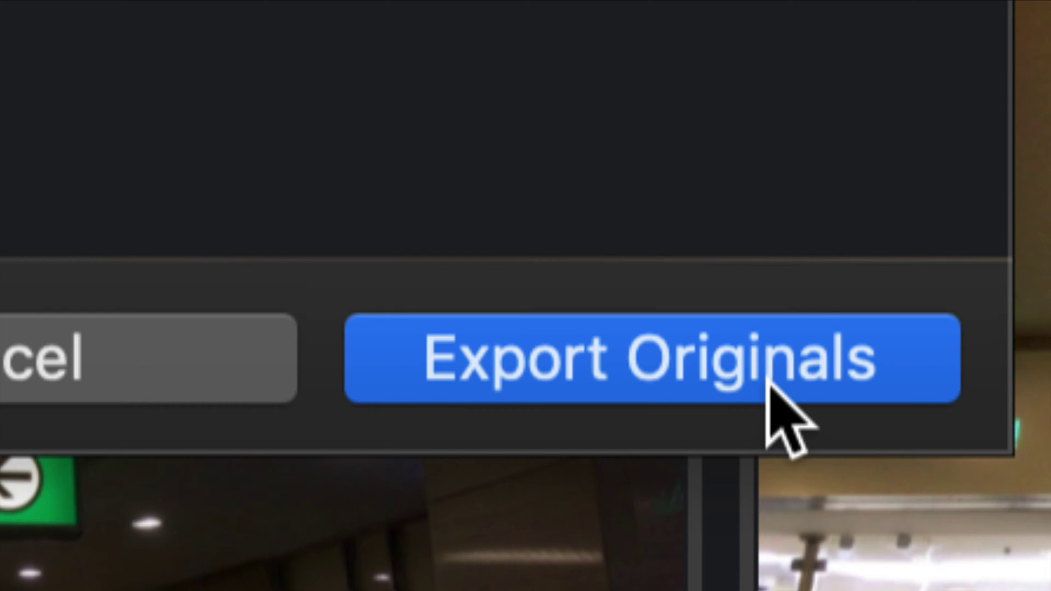